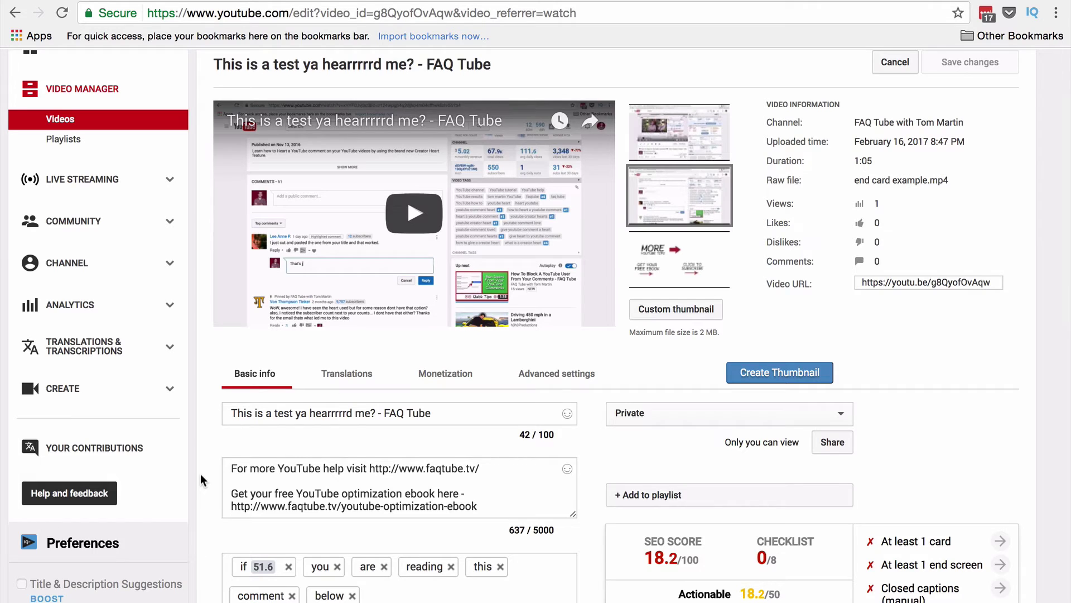
- Scroll back to the top of the test video's edit page
scroll(202, 480, "up", 3)
- In the end screen editor, drag the end screen start marker from 0:44 to 0:45
left_click(560, 128)
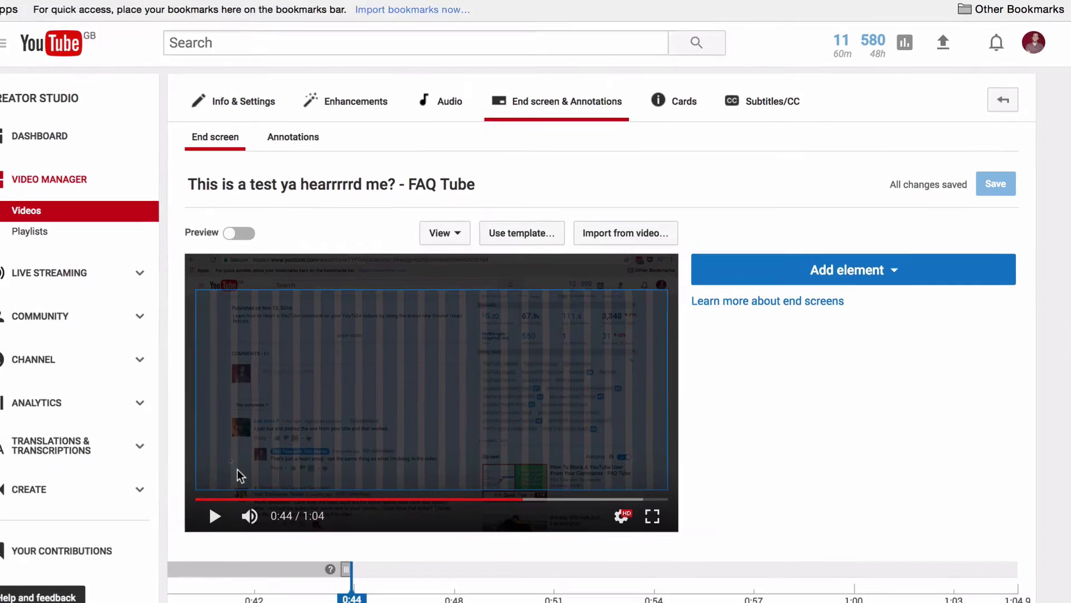
mouse_move(247, 528)
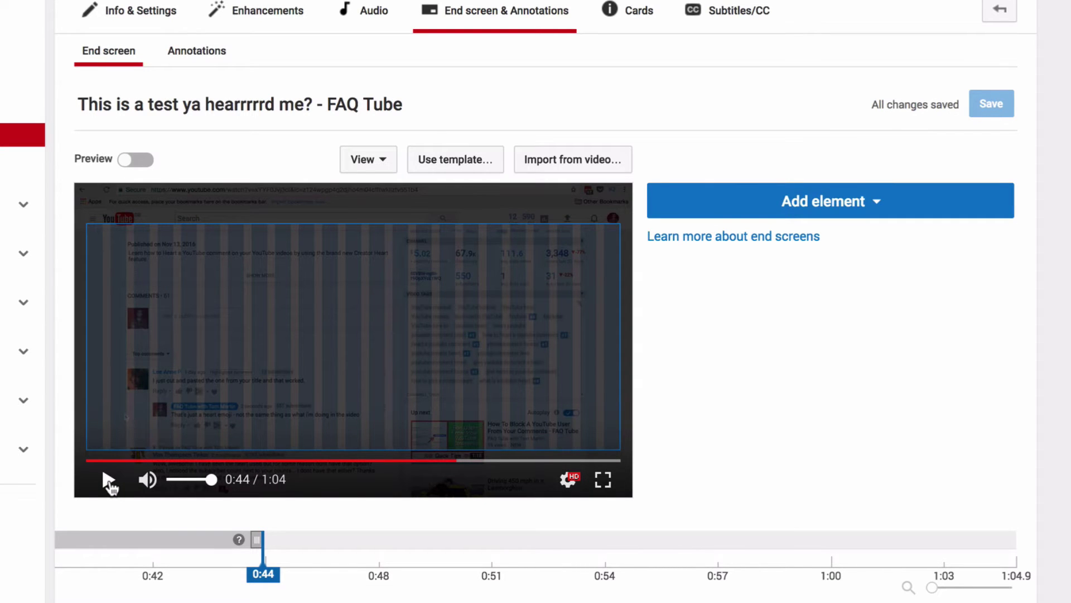
scroll(758, 368, "down", 2)
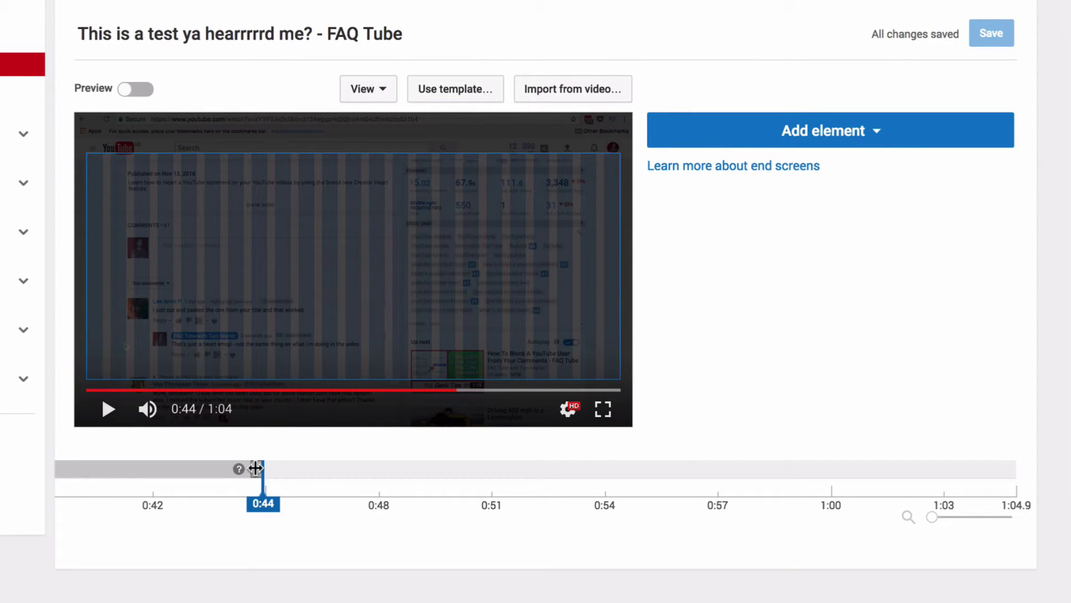
left_click(255, 468)
mouse_move(255, 468)
left_mouse_down()
mouse_move(425, 469)
mouse_move(262, 472)
left_mouse_up()
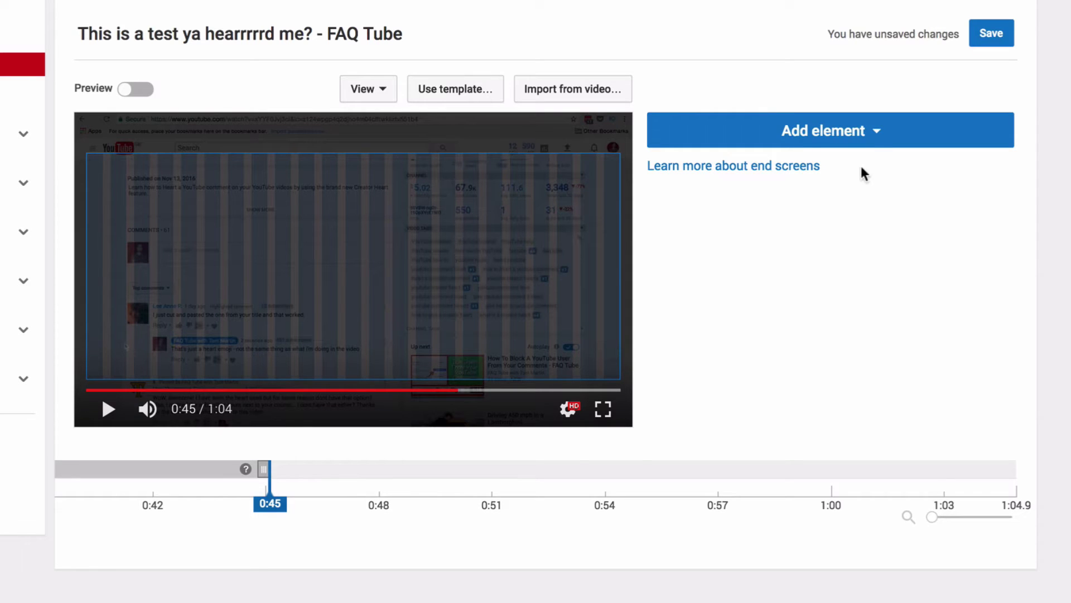
- Create a Video or Playlist element set to 'Most recent upload'
left_click(865, 134)
left_click(971, 192)
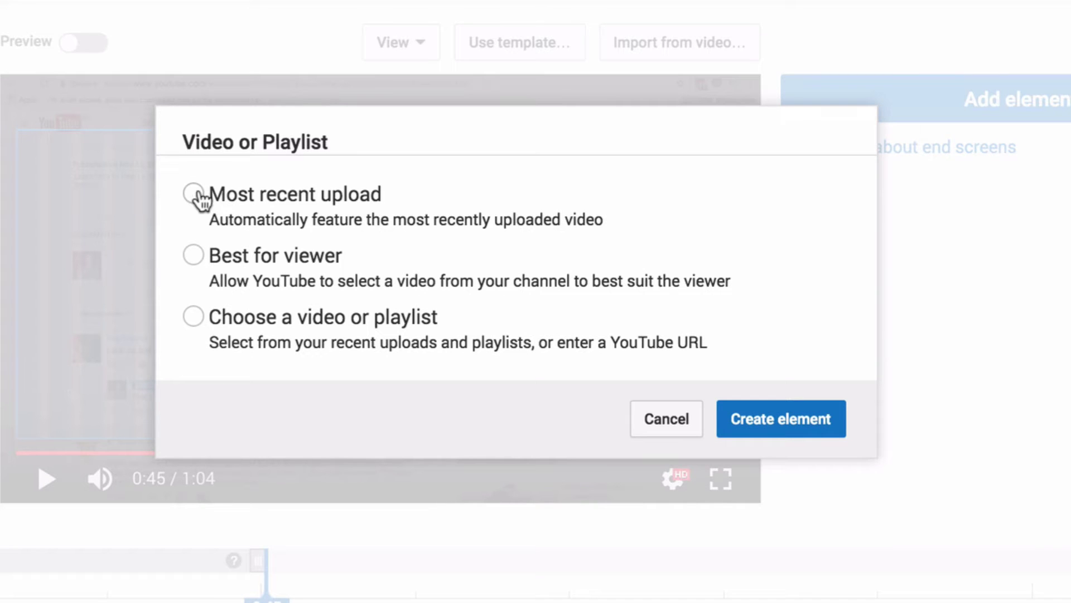
left_click(194, 194)
left_click(772, 423)
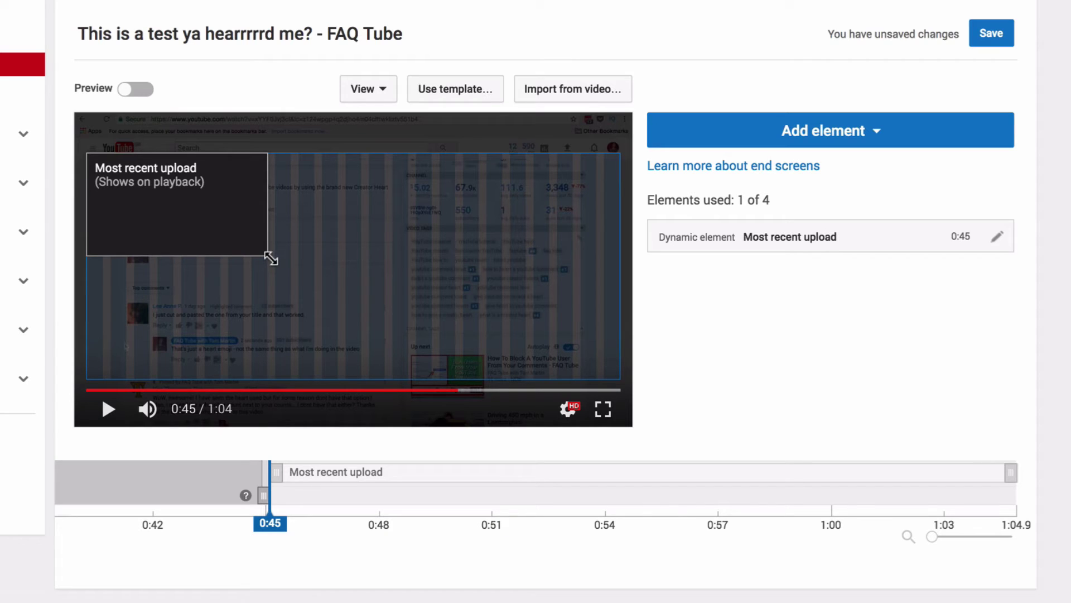
- Resize the Most recent upload element, then move it to the top-right of the frame
left_click_drag(268, 257, 378, 326)
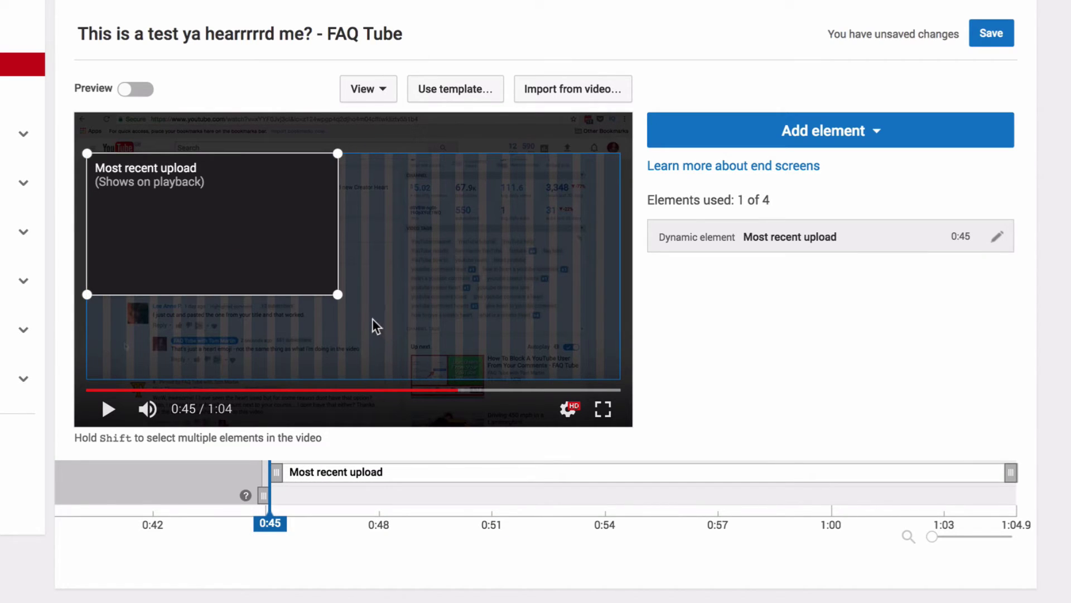
left_click_drag(338, 295, 282, 273)
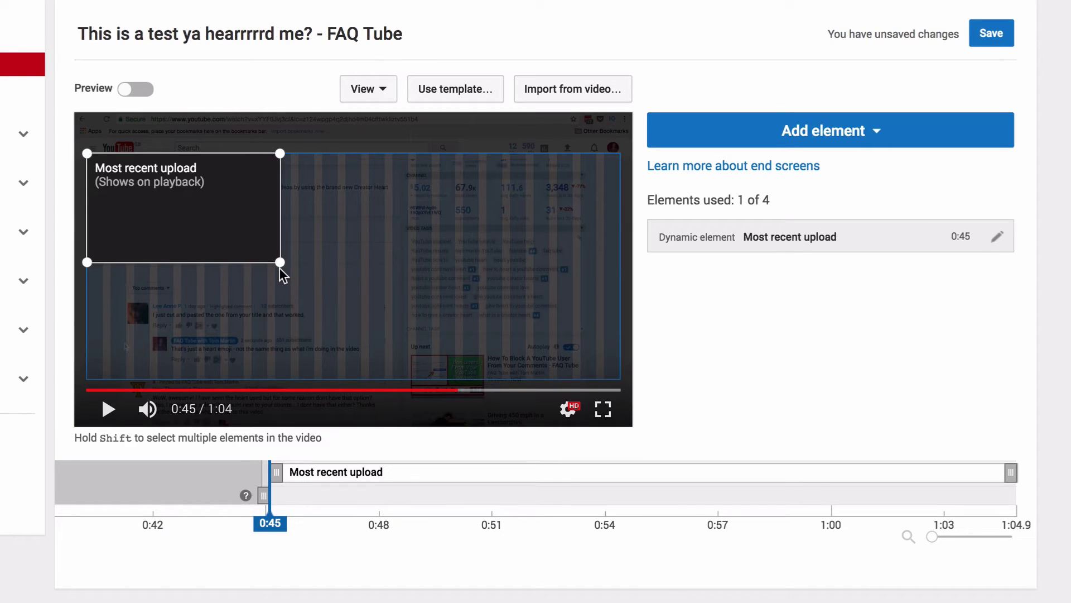
left_click_drag(218, 201, 149, 234)
left_click_drag(183, 225, 517, 212)
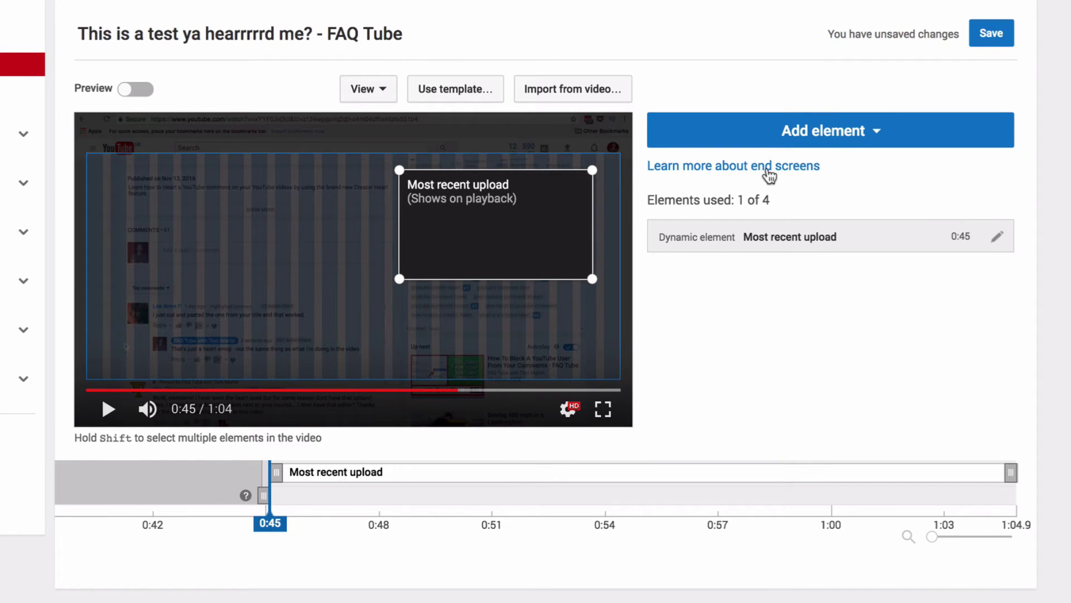
- Add a channel Subscribe element and drag it to the lower left
left_click(868, 139)
left_click(968, 273)
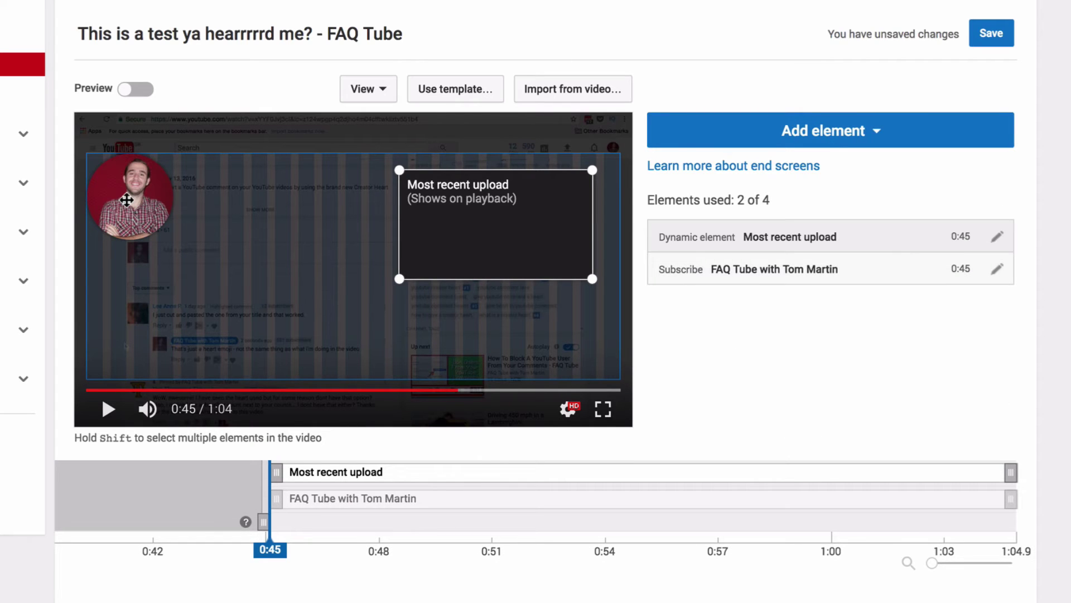
left_click_drag(127, 200, 145, 322)
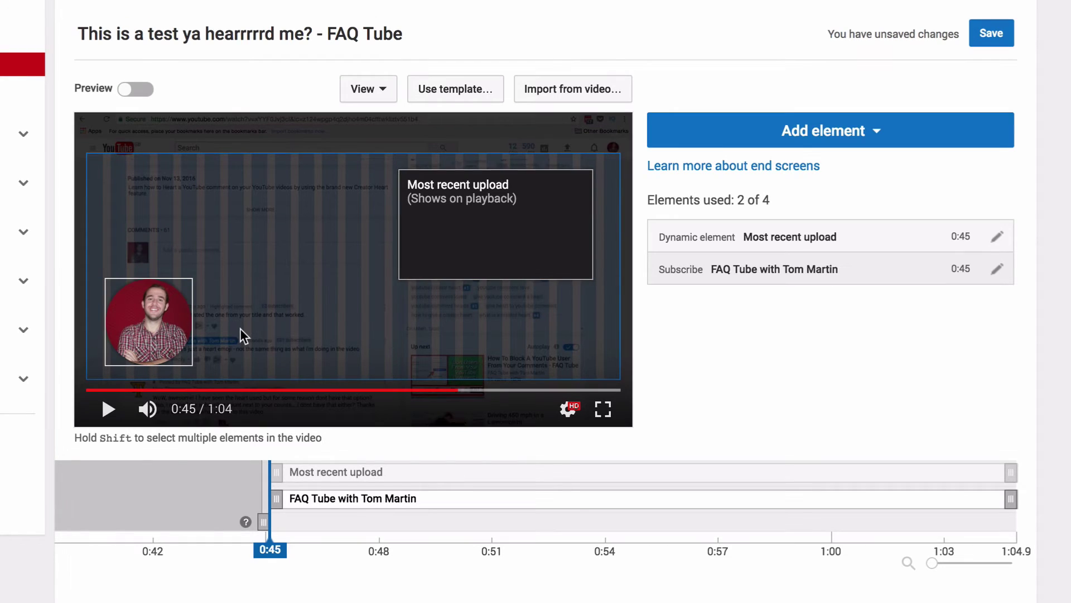
- Preview the end screen playback, then reposition the Subscribe element to the upper left
left_click(139, 90)
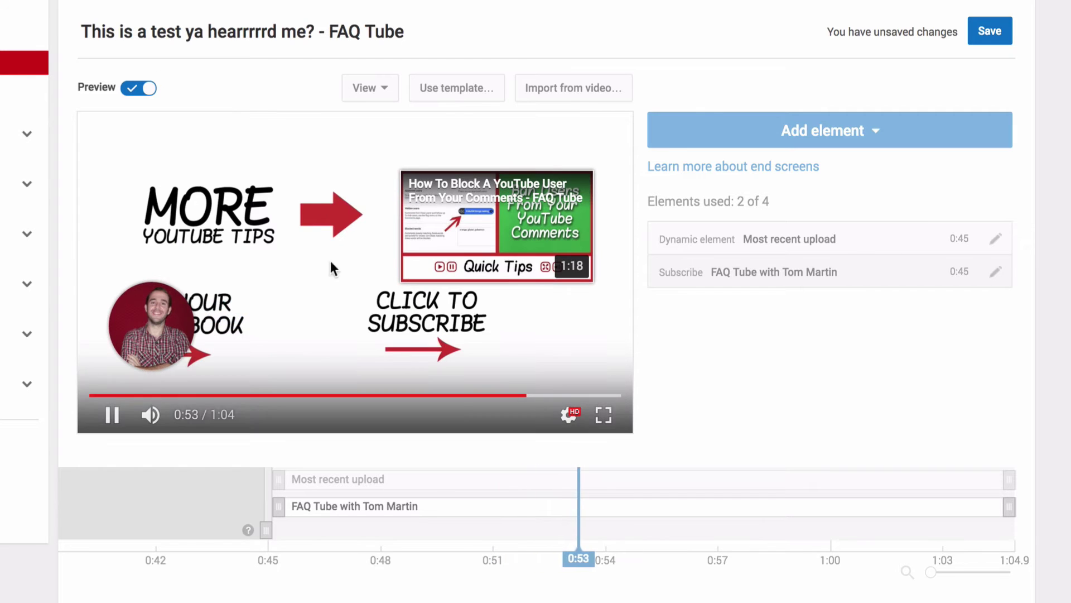
left_click(112, 414)
left_click(134, 89)
left_click(269, 479)
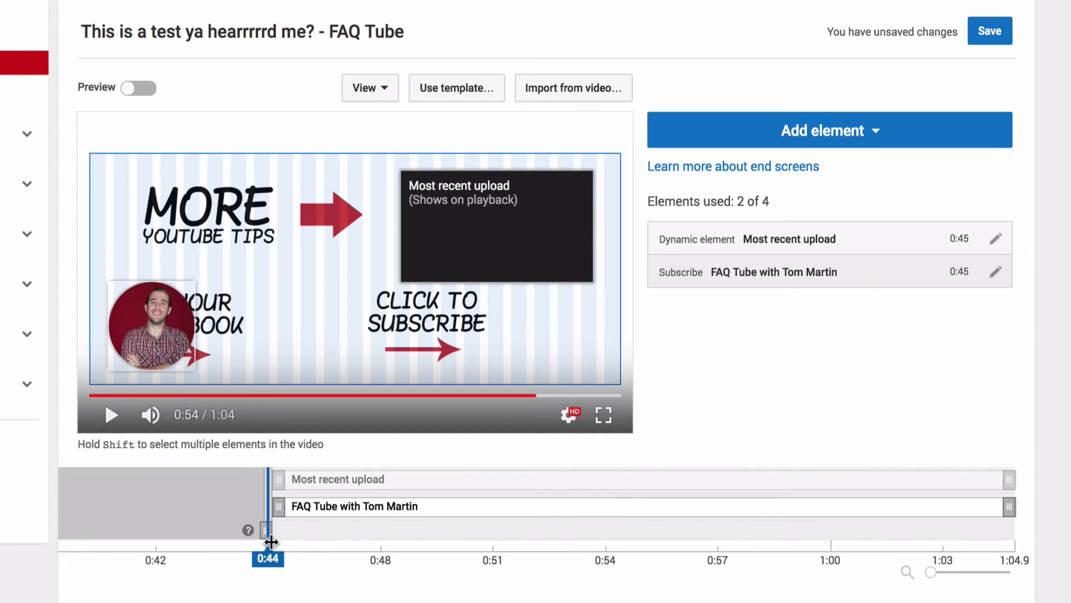
left_click_drag(149, 338, 398, 310)
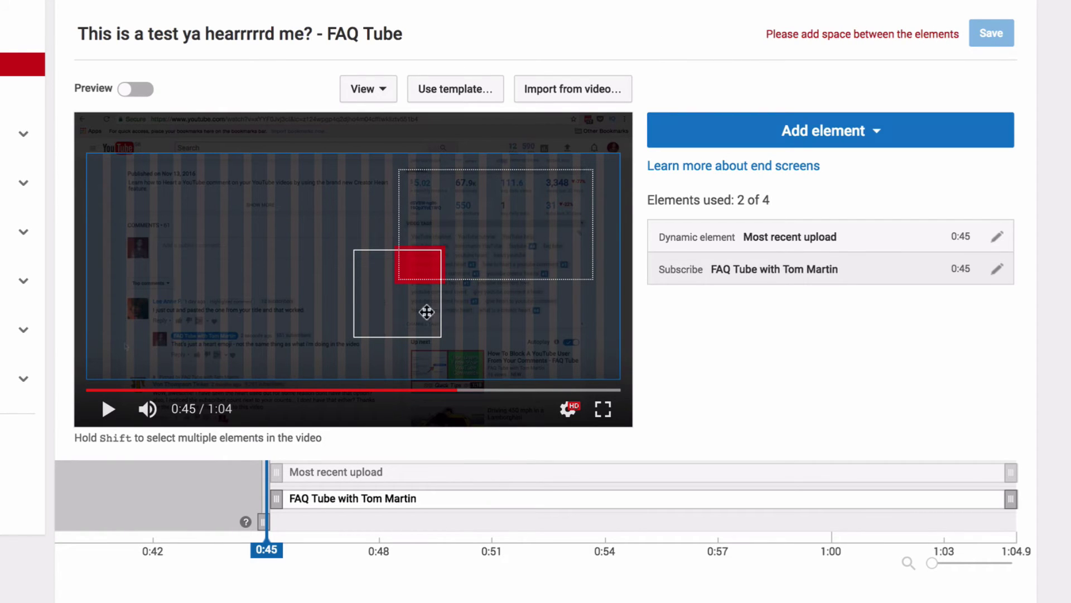
left_click_drag(402, 313, 164, 248)
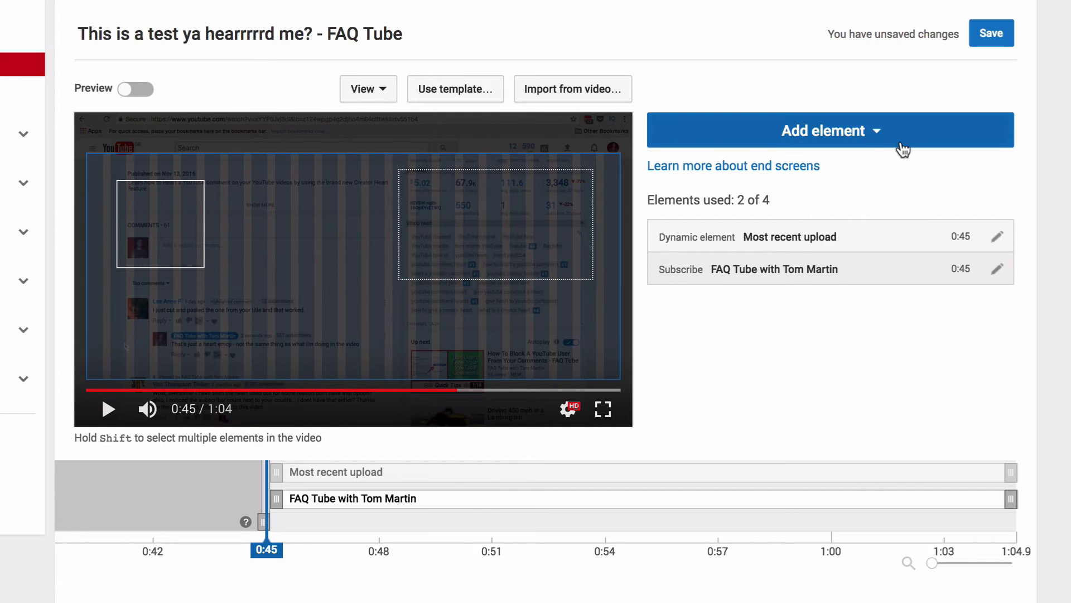
- Add a vsauce Channel element with message 'I Heart Science' and separate it from the Subscribe box
left_click(879, 134)
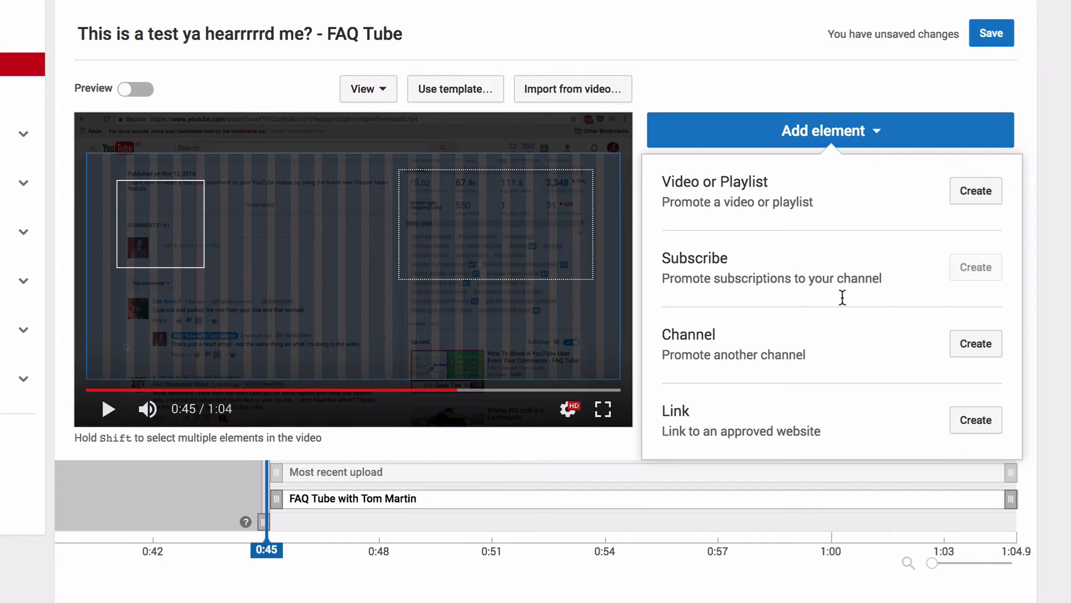
left_click(978, 342)
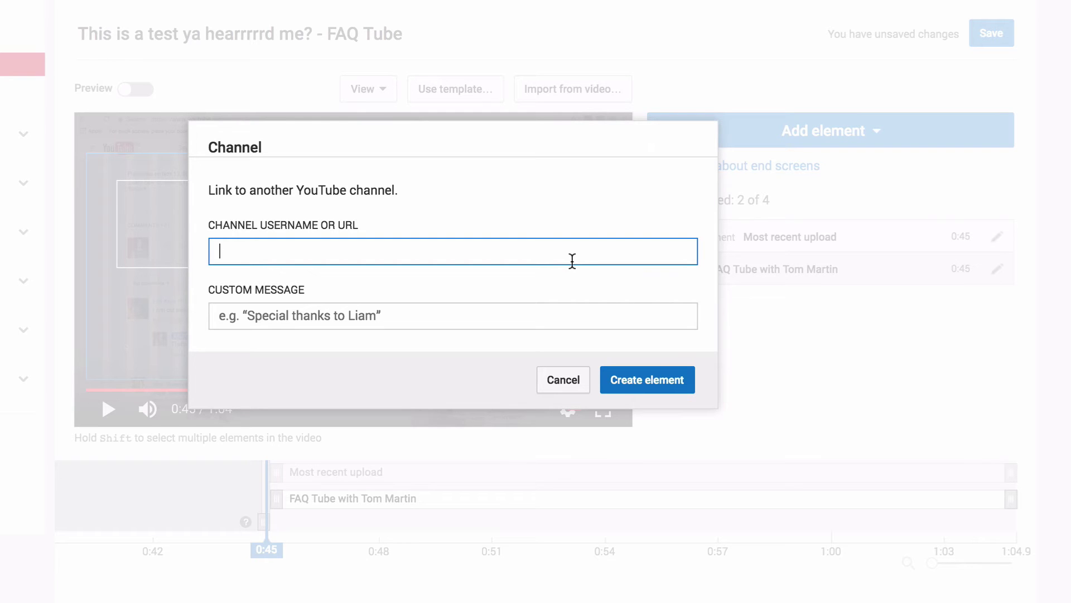
type("vsauce")
left_click(275, 311)
type("I Heart Sc")
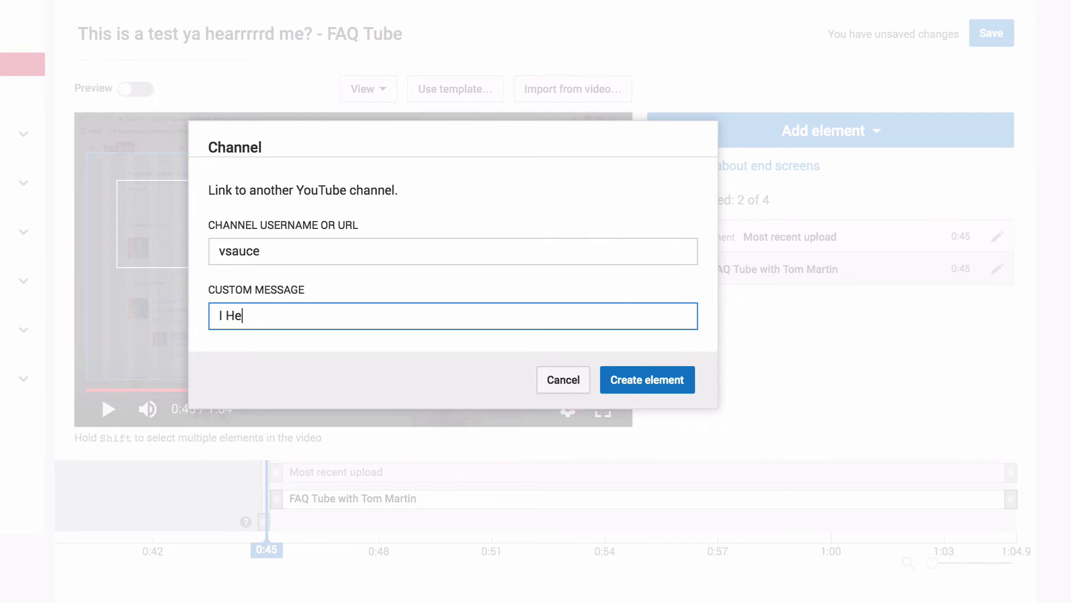
type("ience")
left_click(631, 373)
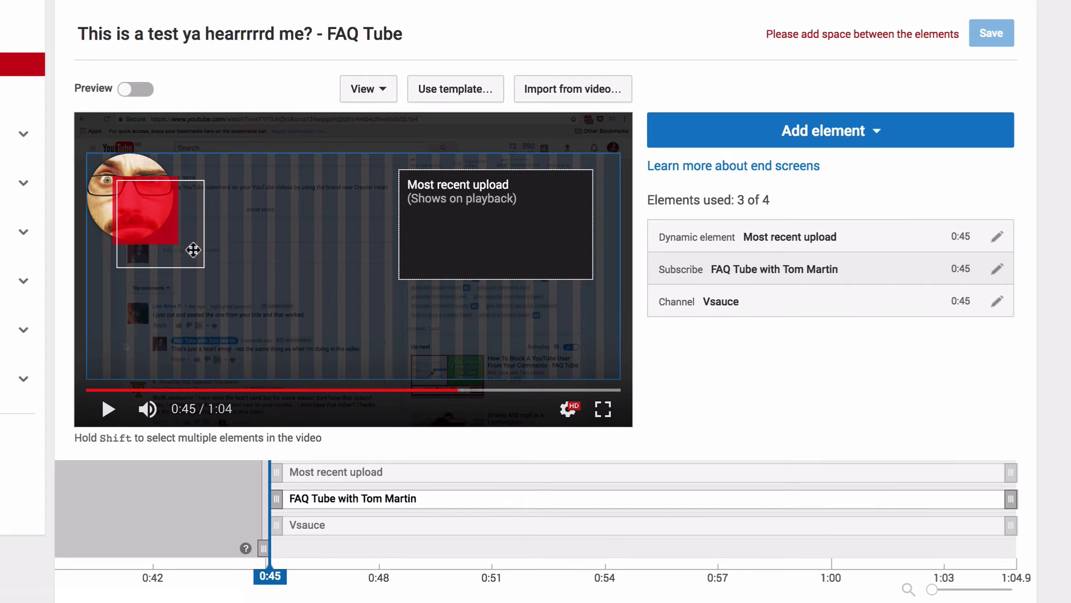
left_click_drag(185, 247, 184, 346)
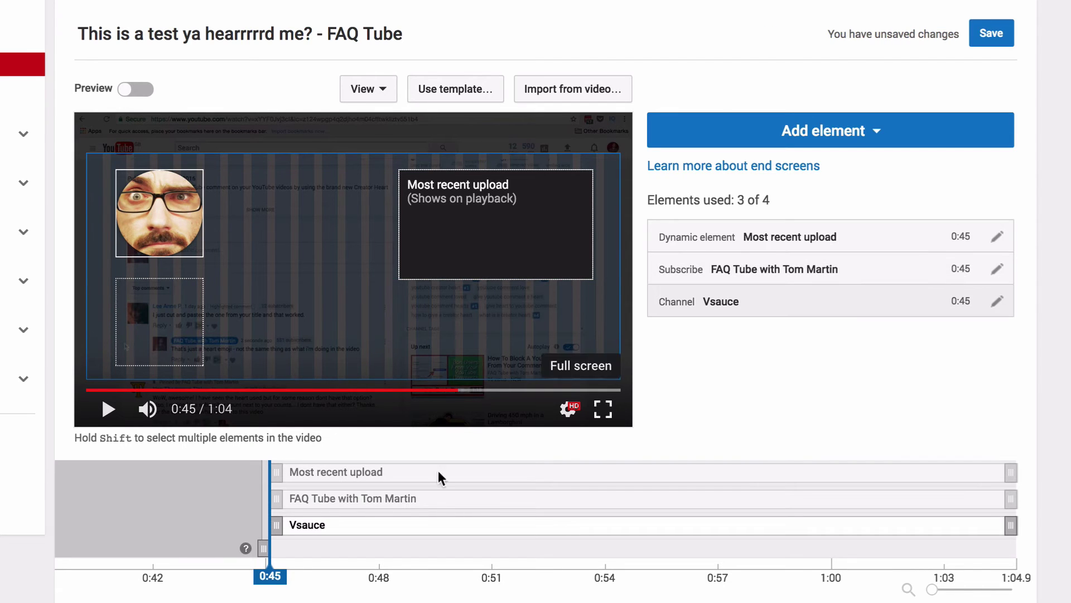
left_click(294, 565)
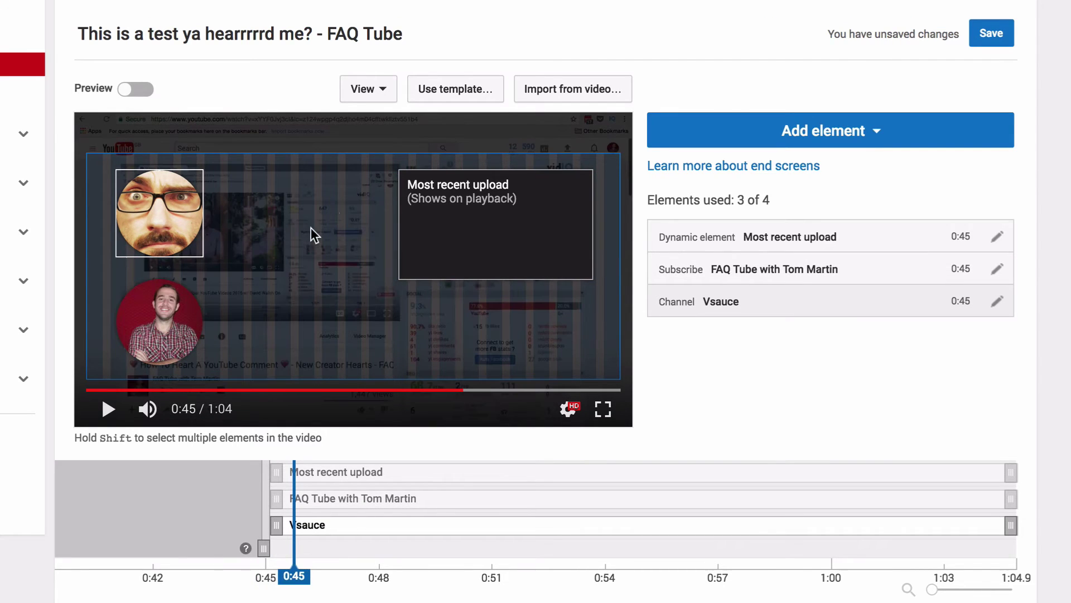
left_click(820, 124)
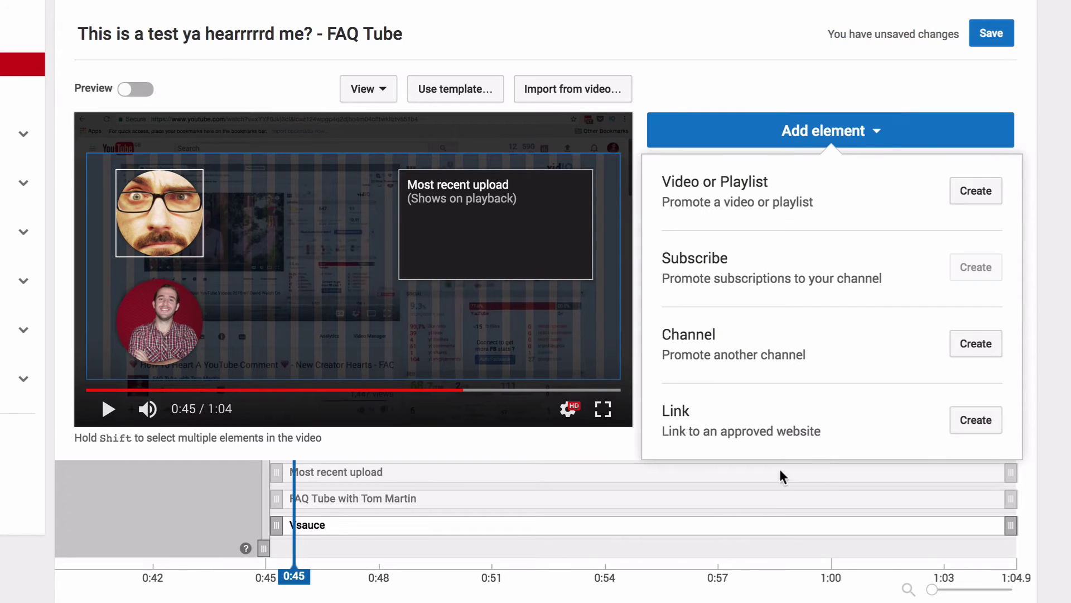
left_click(955, 424)
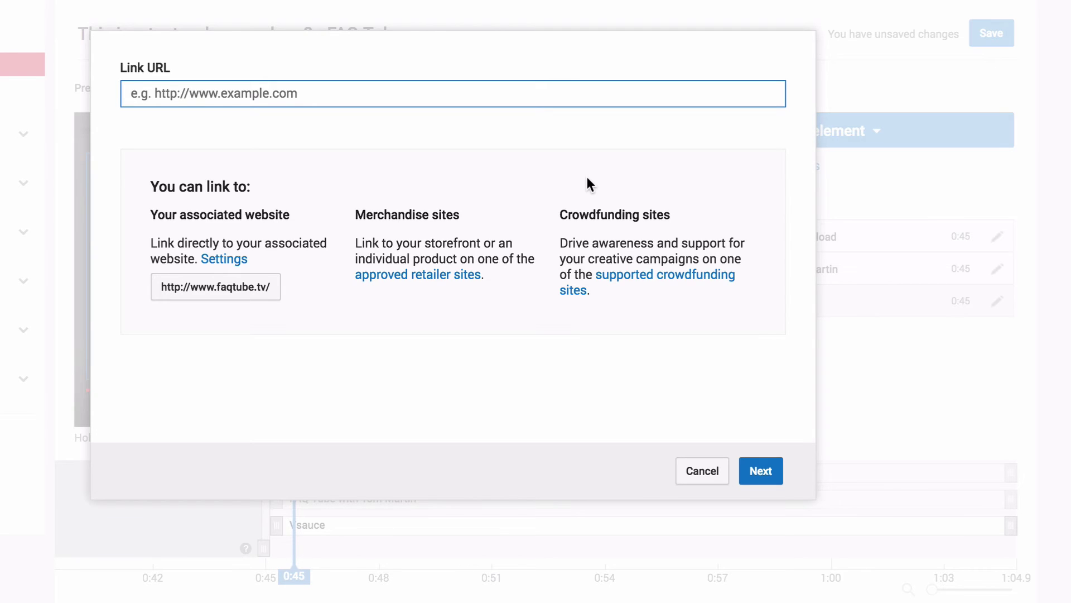
type("http://www.faqtube.tv/about")
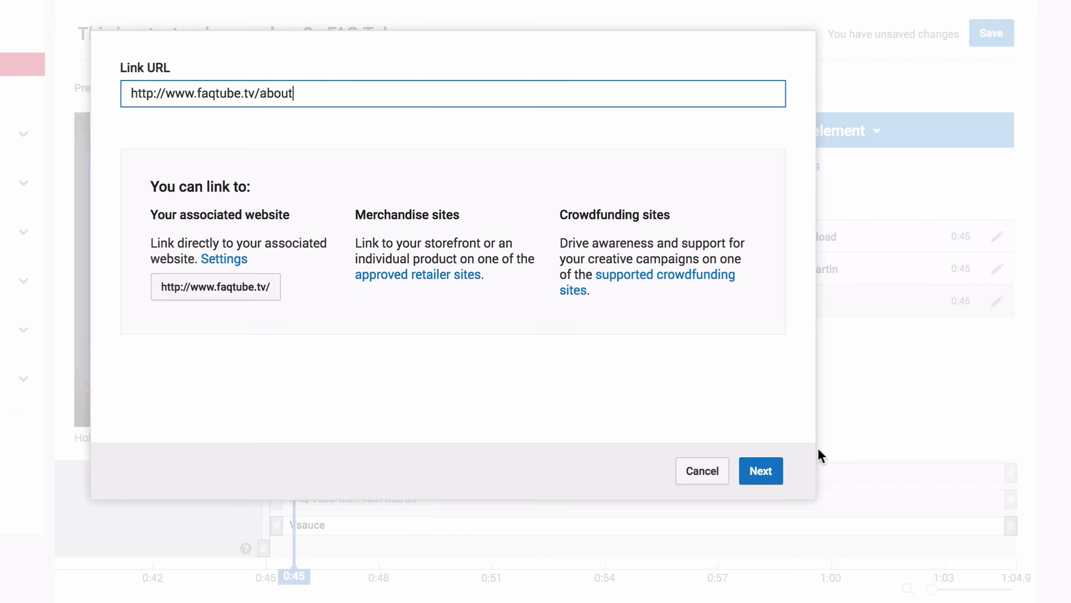
left_click(761, 471)
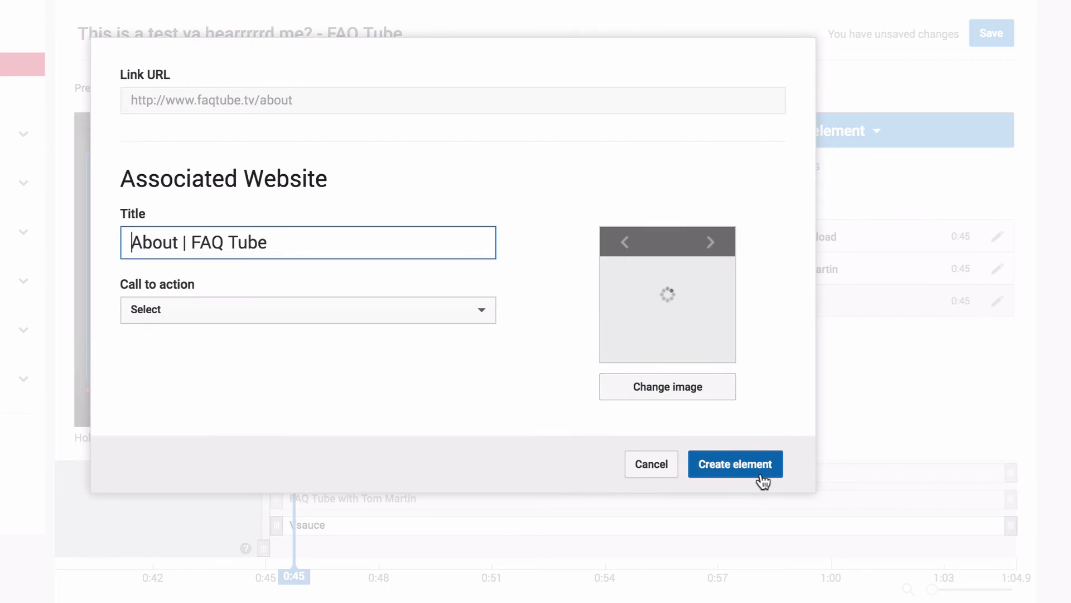
- Pick the RACE to 1K thumbnail, title the link 'About Me', and choose 'Learn more'
left_click(713, 248)
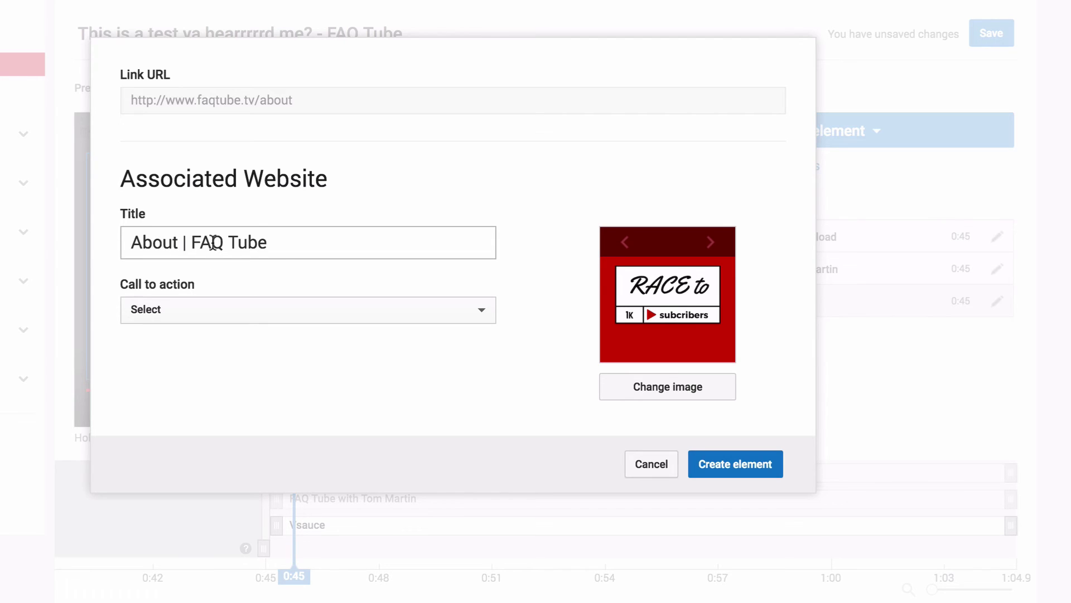
left_click_drag(272, 248, 124, 242)
type("Ab")
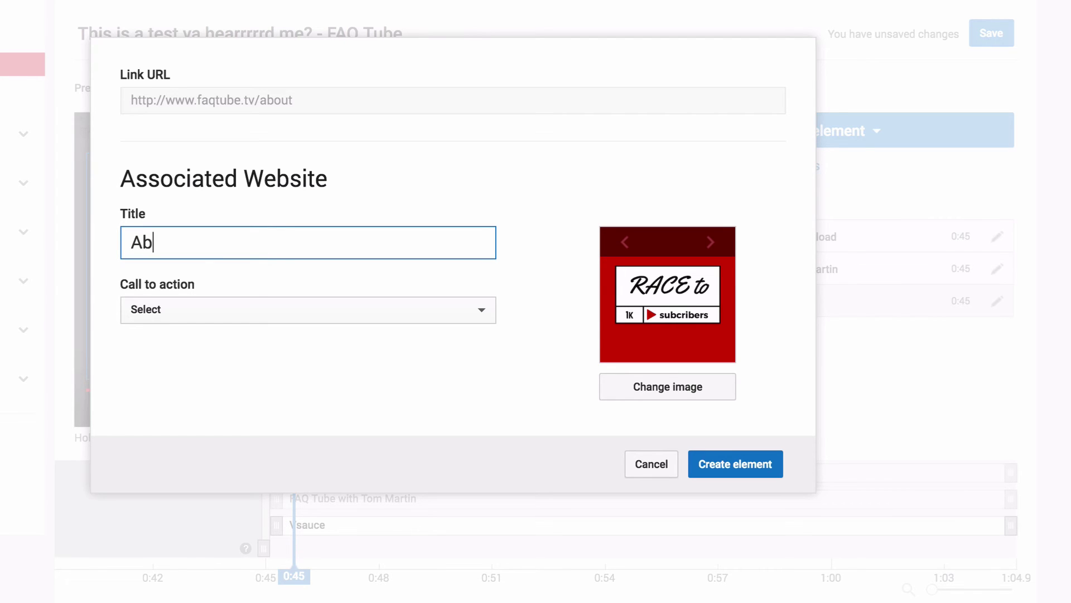
type("out ME")
key("BackSpace")
type("e")
left_click(188, 308)
left_click(185, 325)
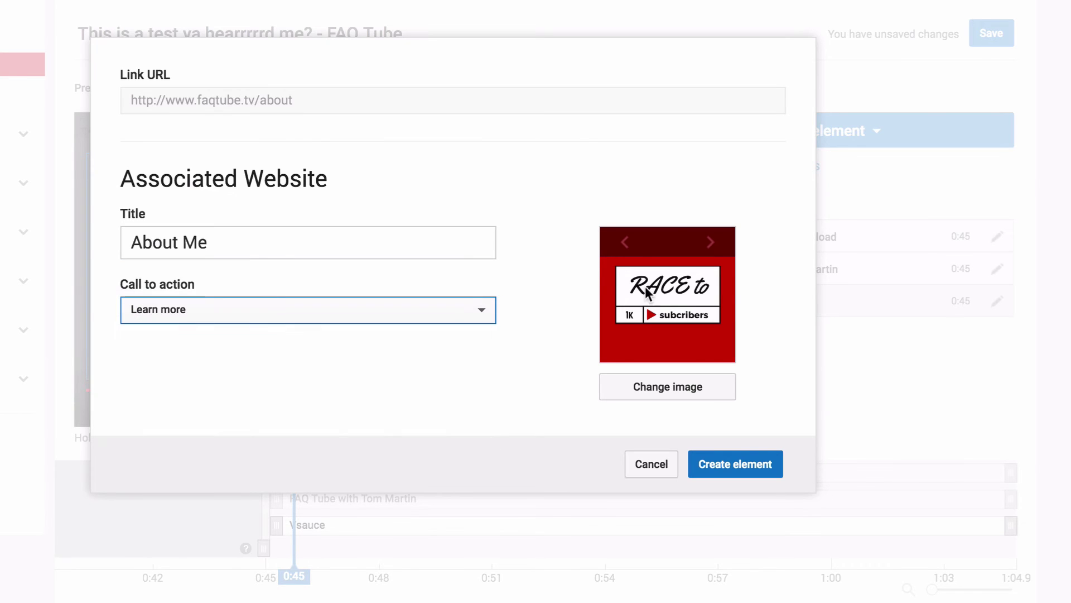
- Create the About Me link, place it lower right, and check it in Preview
left_click(745, 466)
left_click_drag(94, 173, 482, 313)
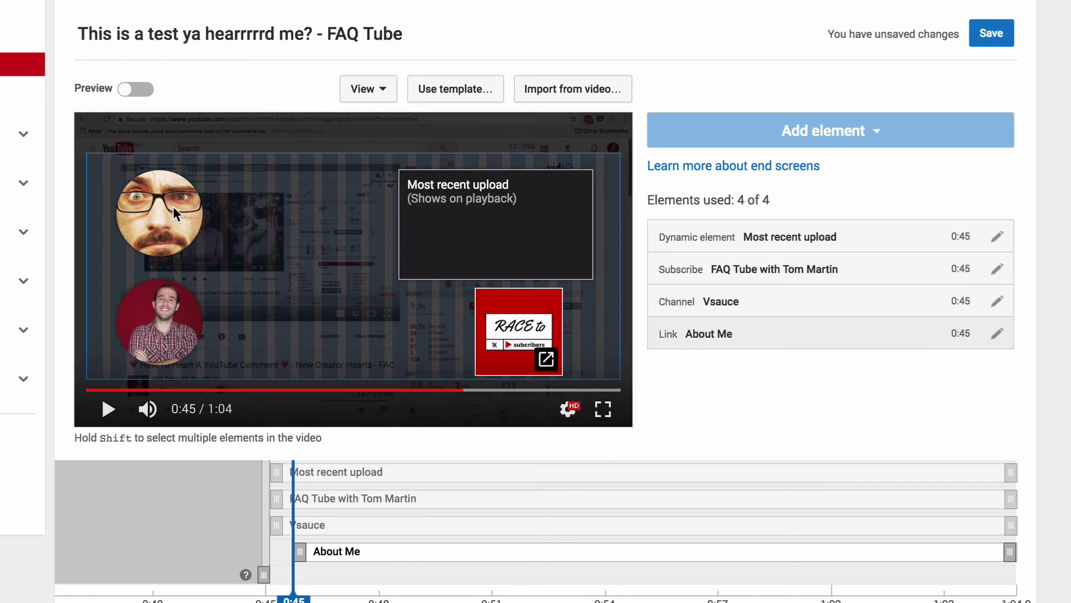
left_click(134, 90)
mouse_move(379, 350)
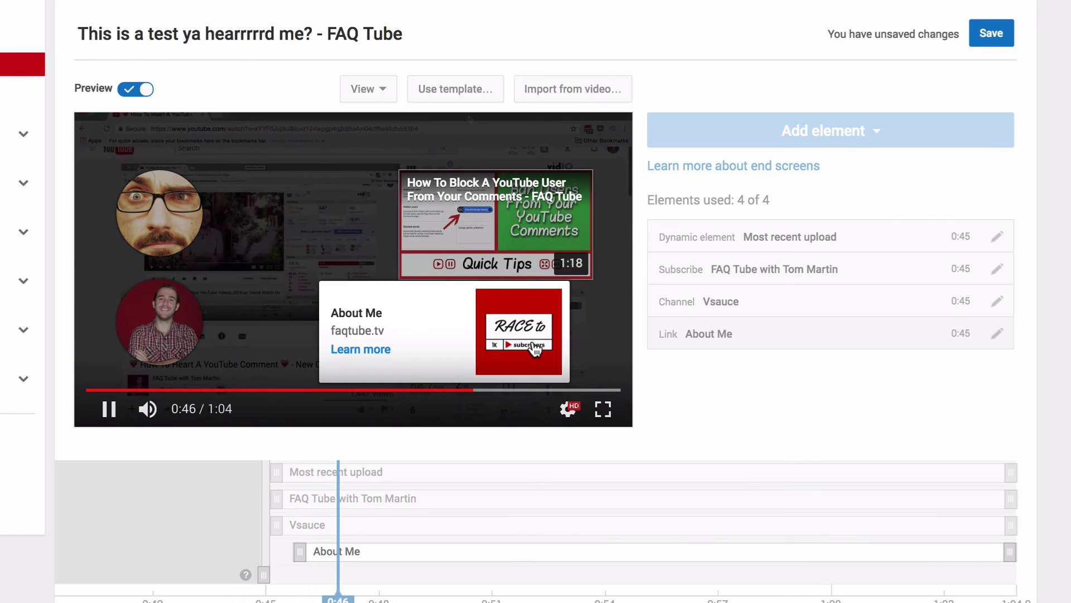
left_click(108, 410)
left_click_drag(110, 421, 266, 594)
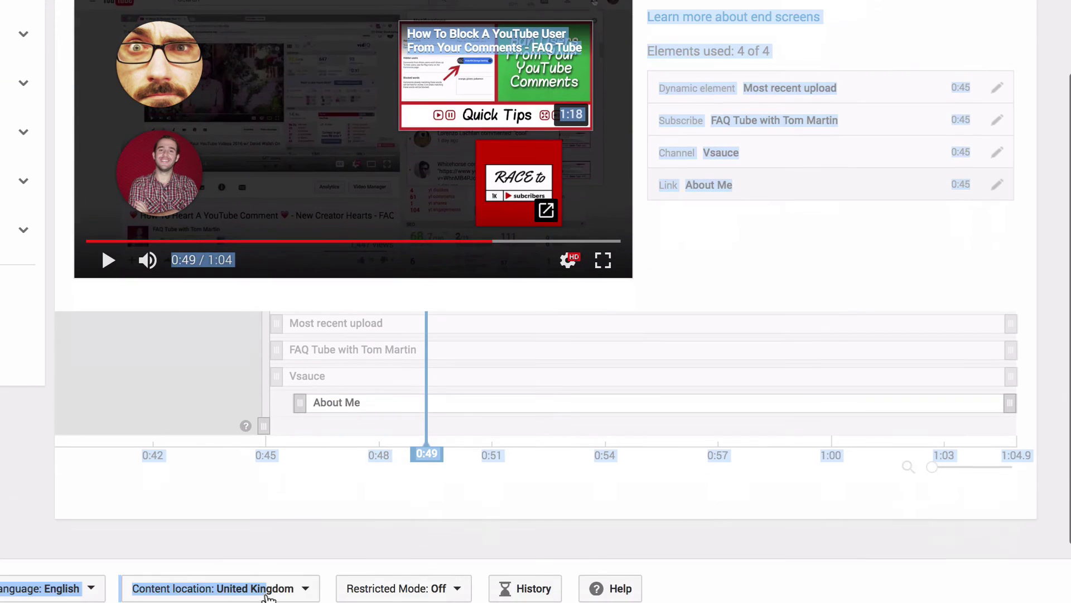
left_click(420, 380)
scroll(288, 393, "up", 2)
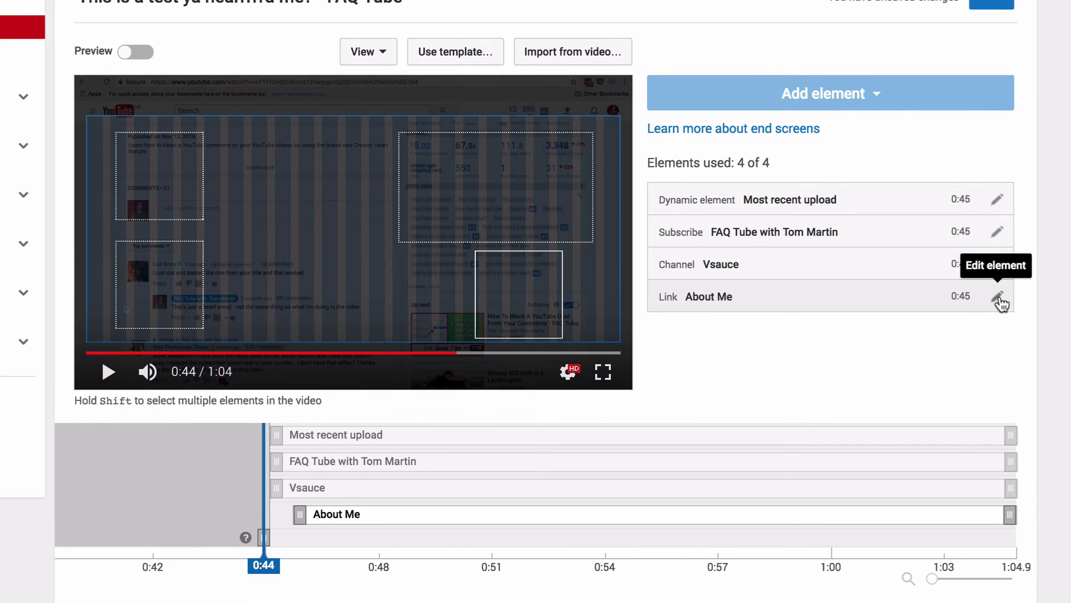
- Delete the About Me link and vsauce Channel elements
left_click(998, 296)
left_click(562, 411)
left_click(997, 263)
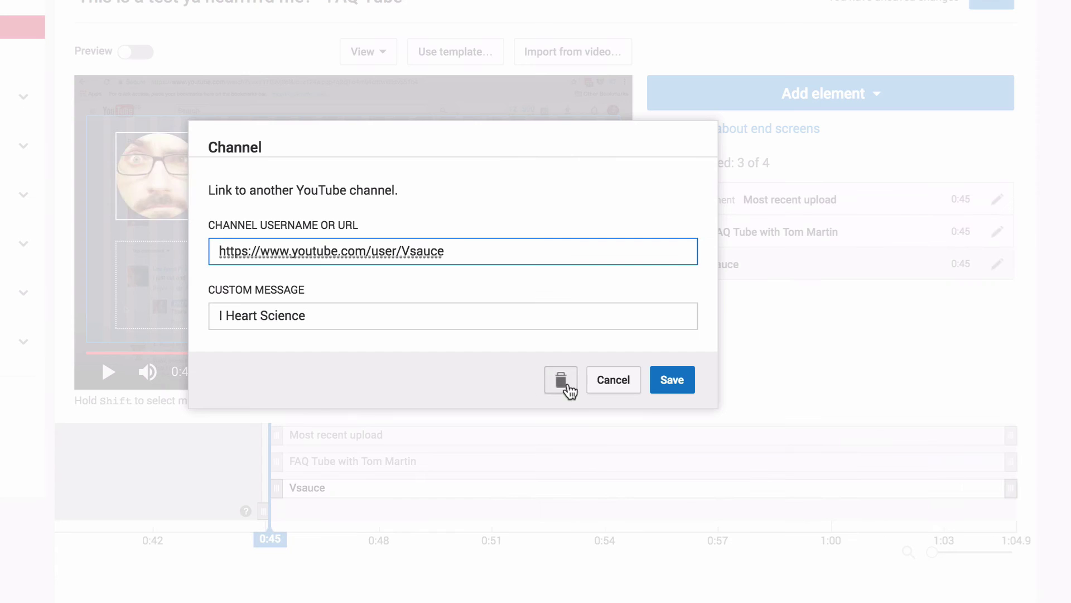
left_click(557, 378)
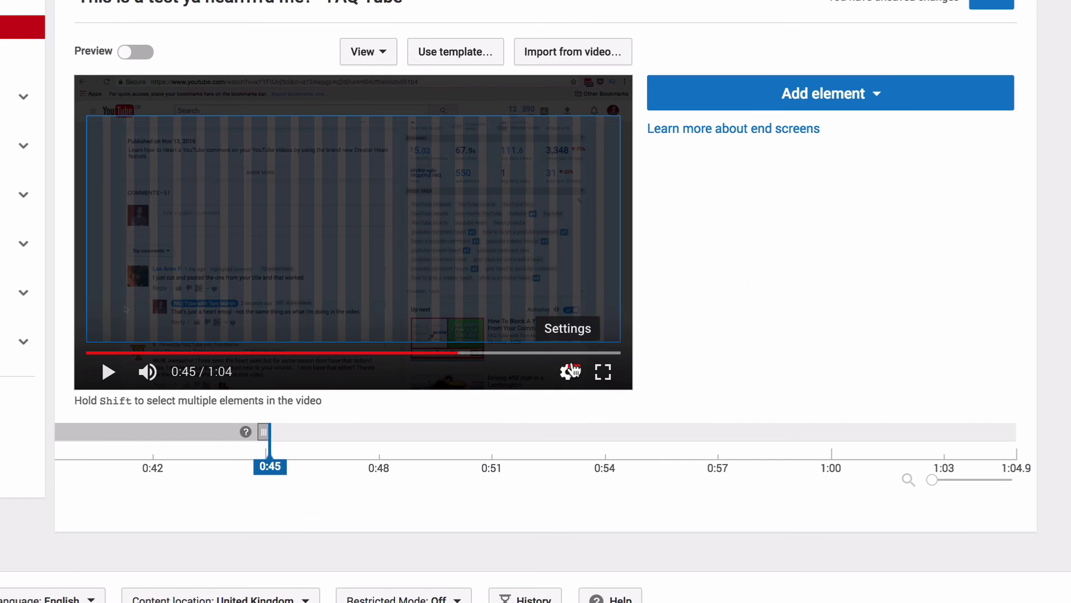
- Browse the Use template layouts without applying any
left_click(442, 56)
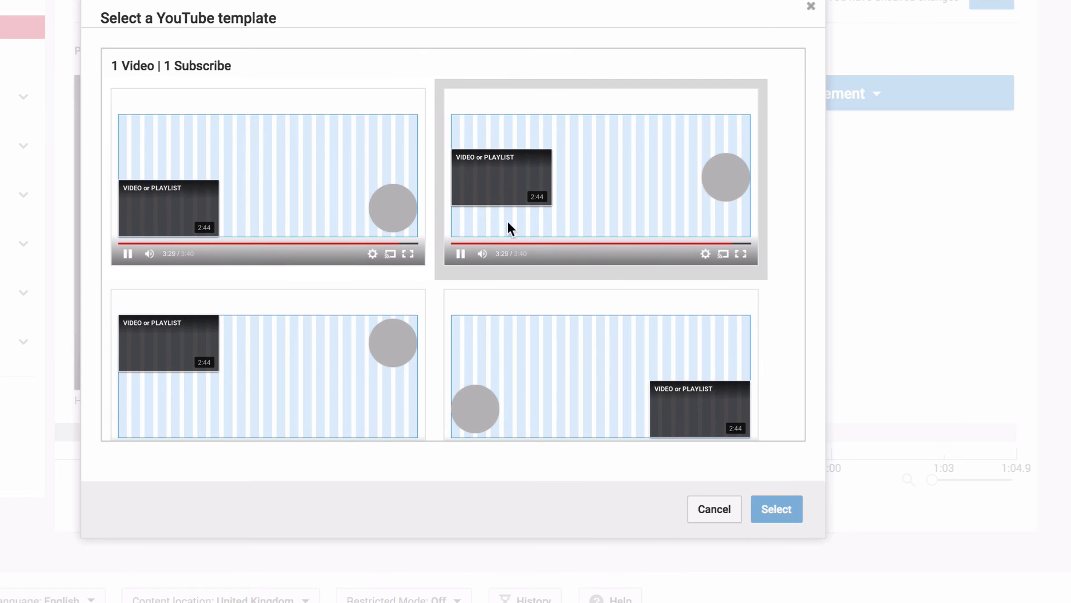
scroll(503, 268, "down", 2)
scroll(498, 309, "down", 10)
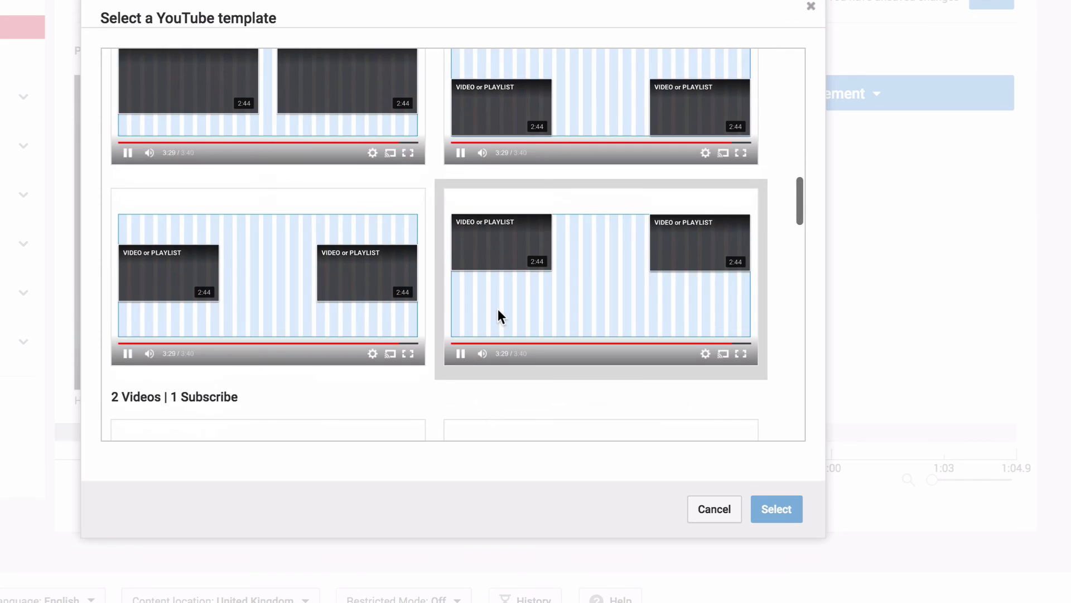
scroll(497, 309, "down", 6)
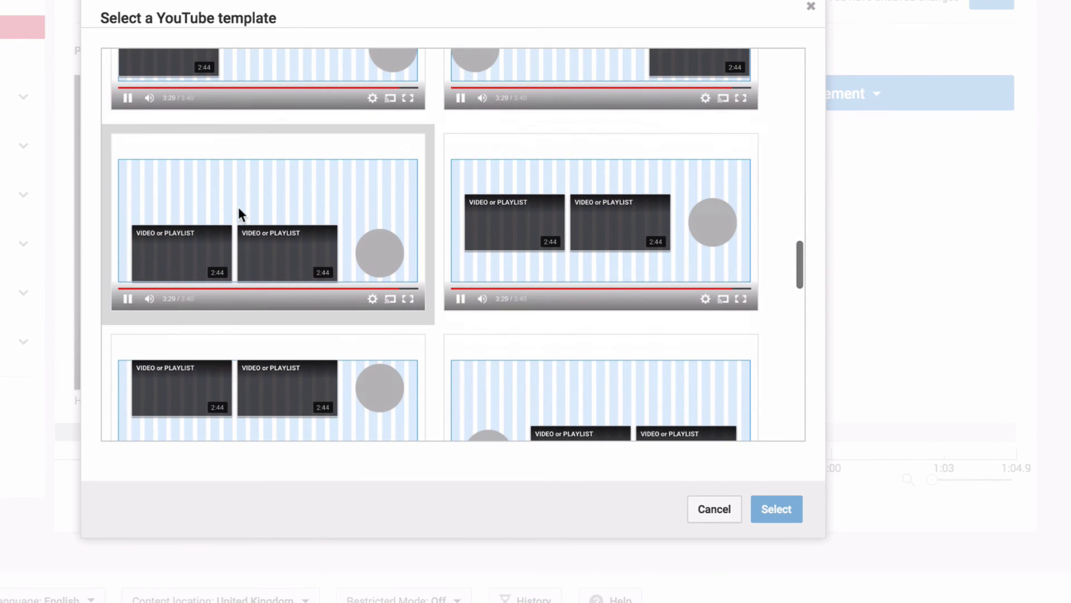
scroll(420, 344, "down", 5)
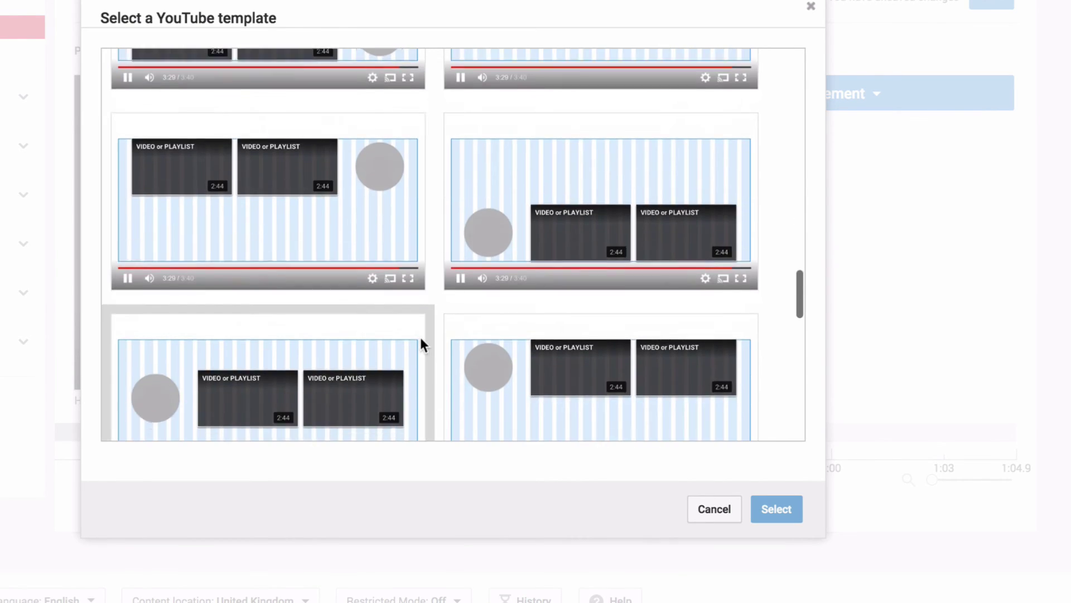
scroll(420, 345, "down", 2)
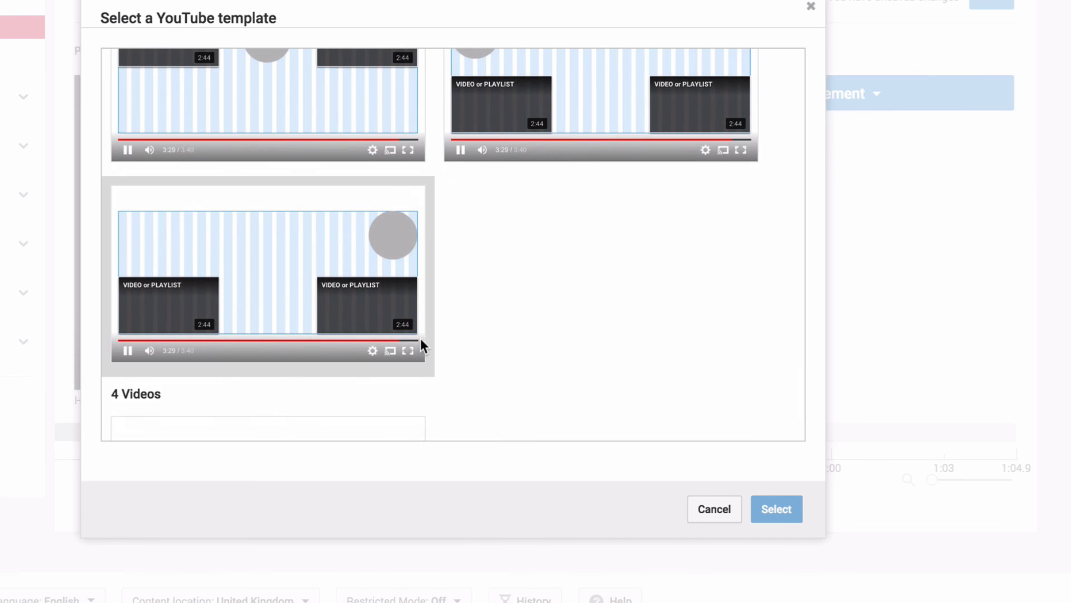
scroll(420, 338, "up", 3)
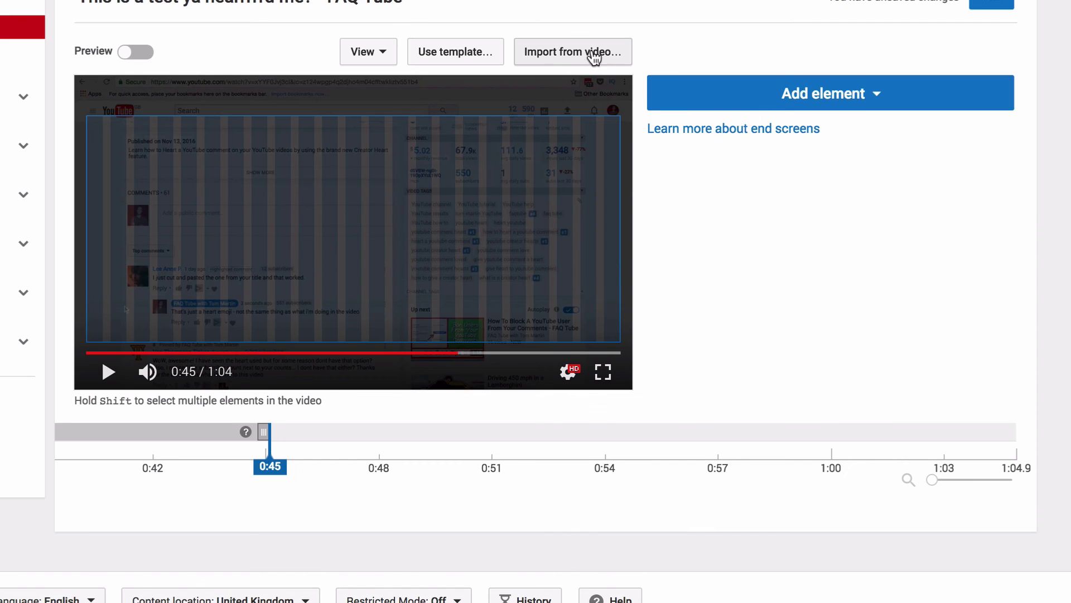
- Import the end screen from the blocking-YouTube-users video and move the playhead to 0:51
left_click(584, 53)
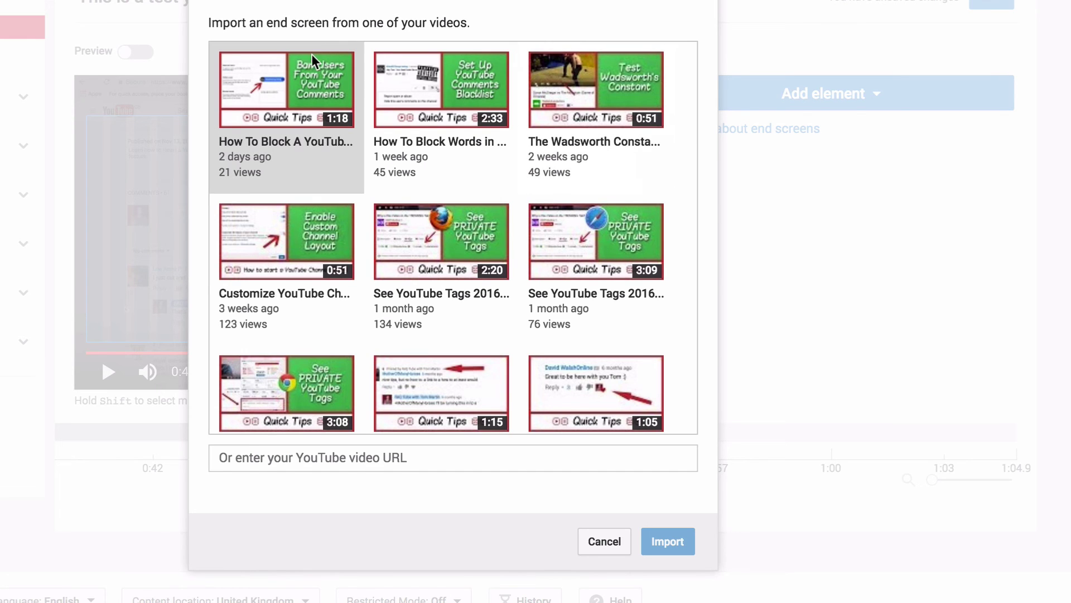
left_click(279, 86)
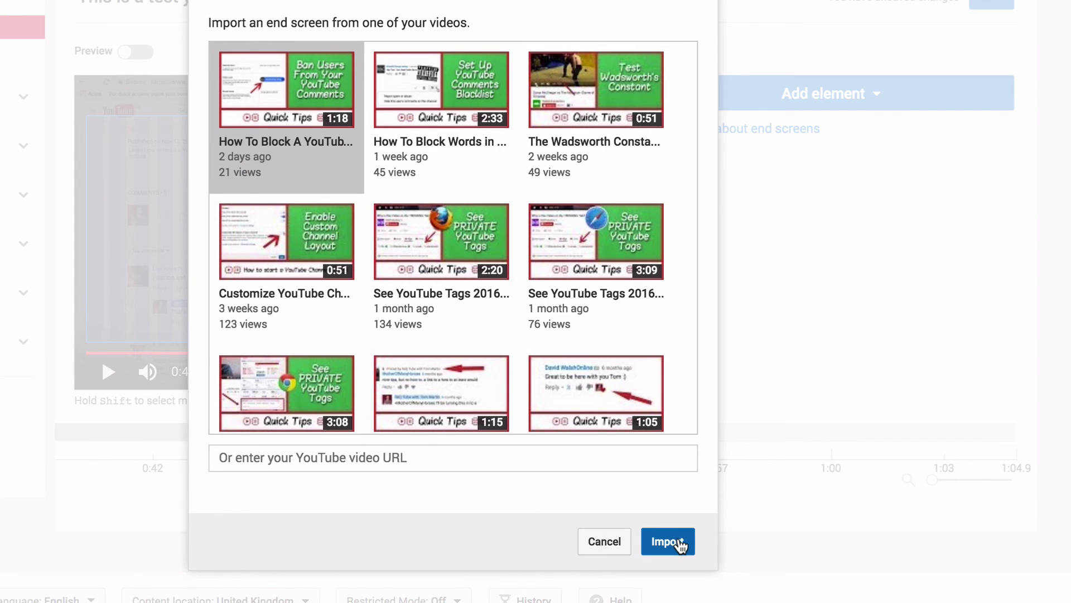
left_click(680, 542)
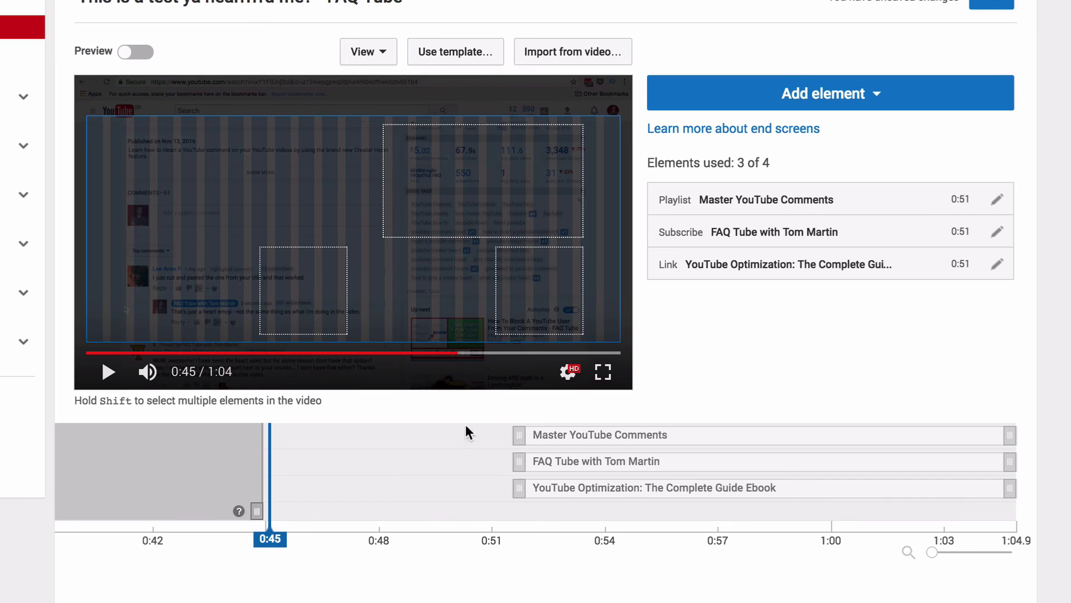
left_click(504, 537)
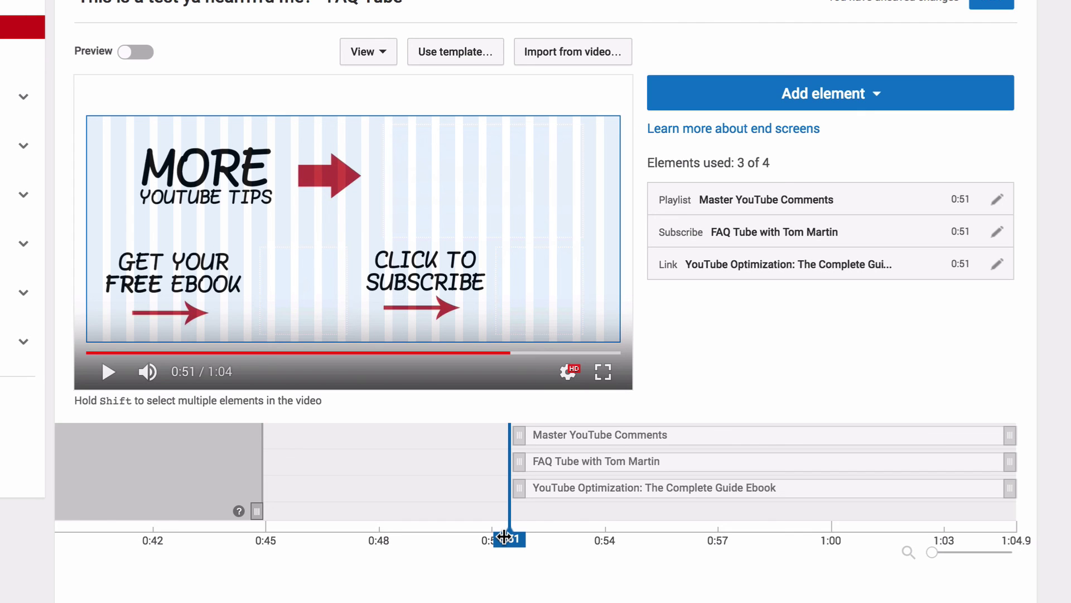
- Preview the end screen from 0:51, then move the Master YouTube Comments playlist's start to 0:47
left_click(108, 371)
left_click(107, 372)
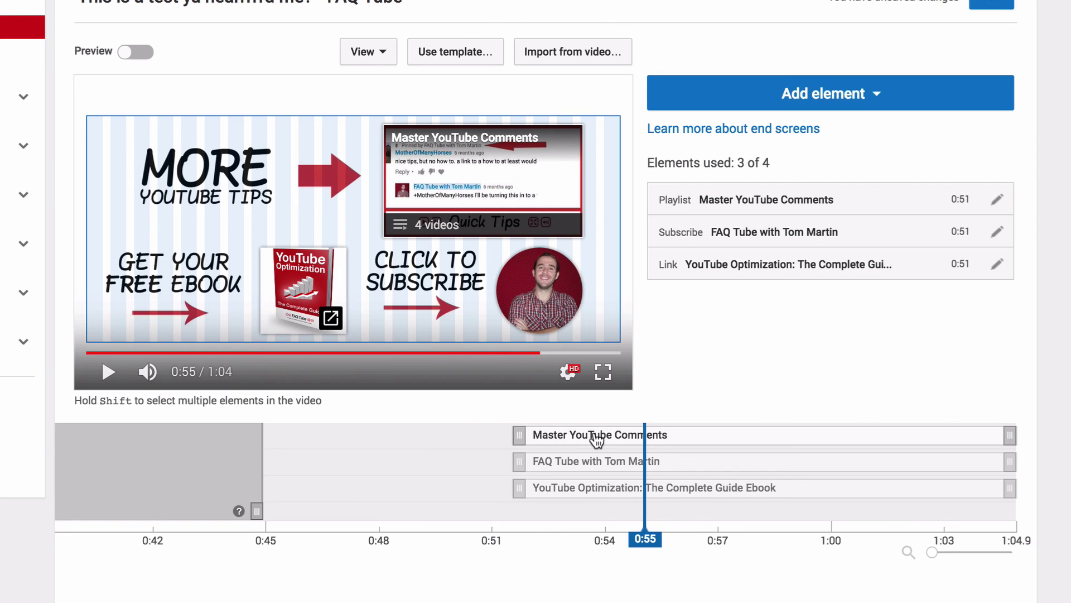
left_click_drag(519, 437, 377, 437)
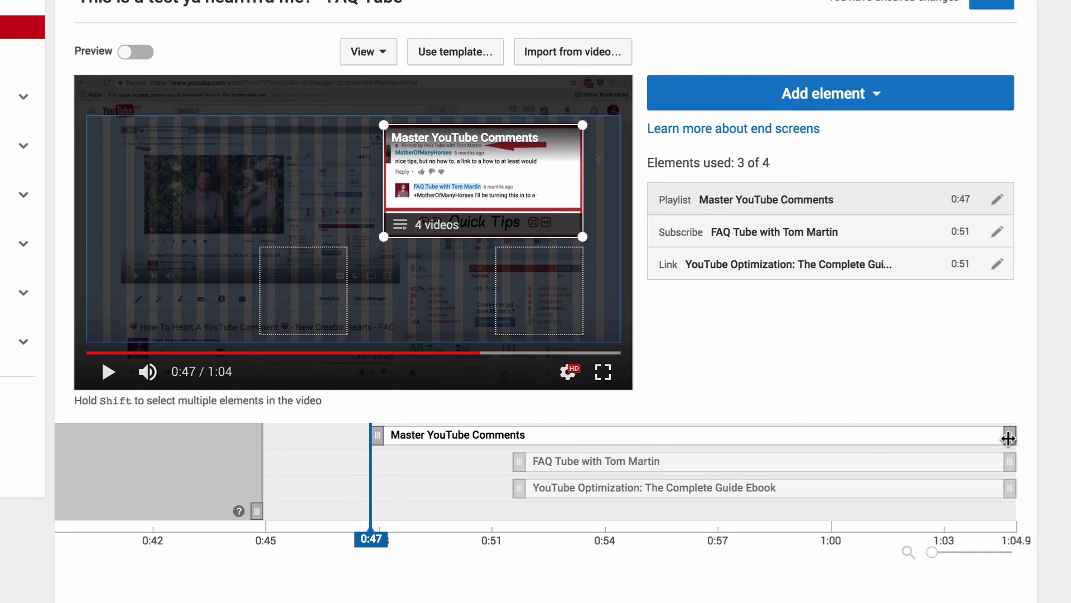